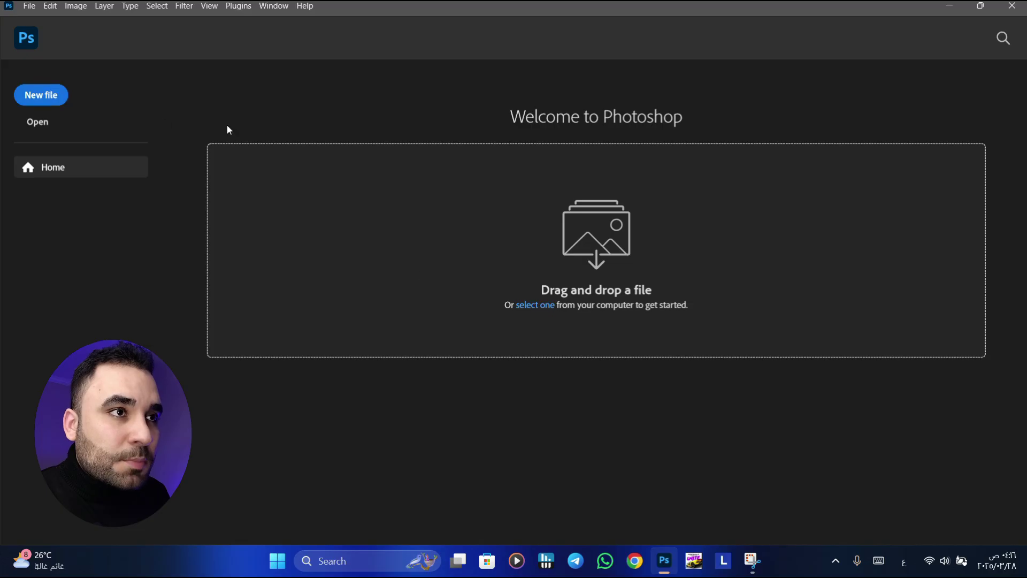
# - Open New Document, preview the Print presets A4, A3, A5 and B5, then return to Recent
pyautogui.click(54, 100)
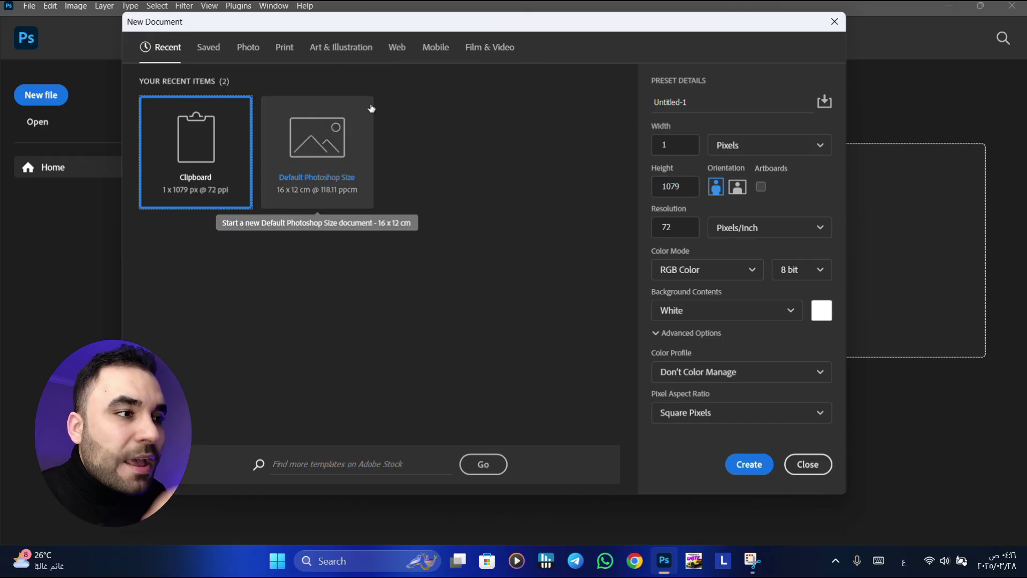
pyautogui.click(285, 49)
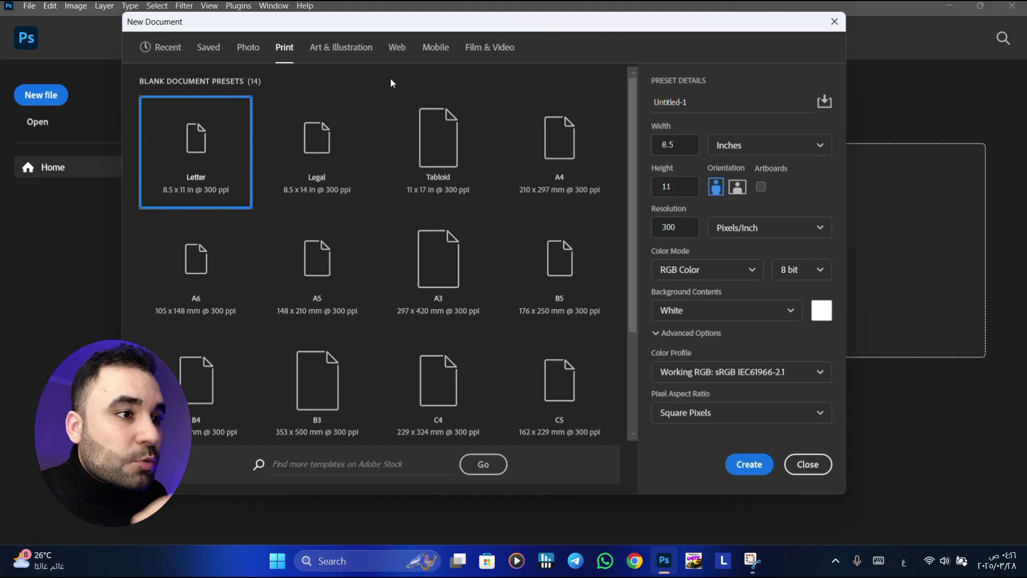
pyautogui.click(568, 161)
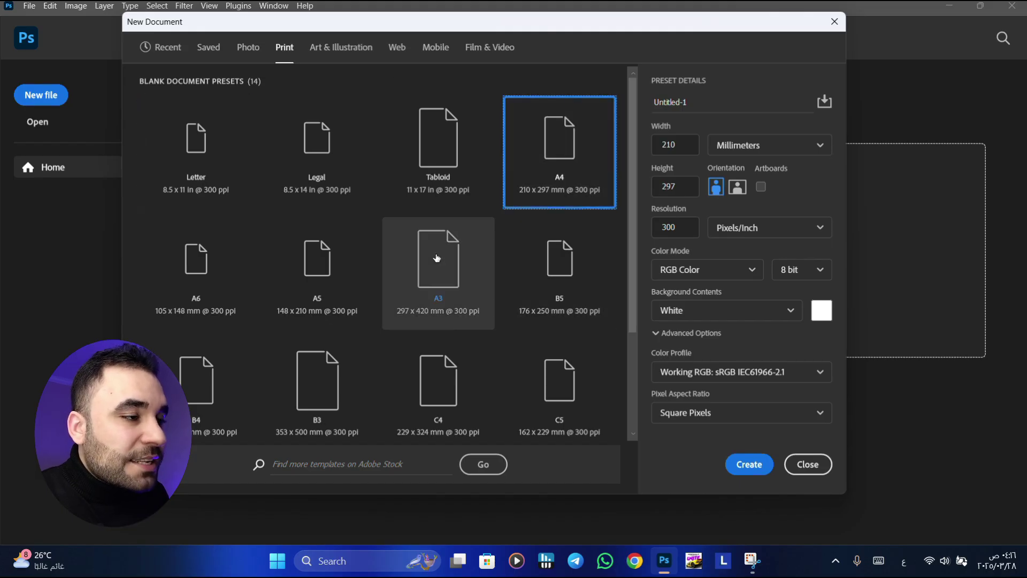
pyautogui.click(459, 274)
pyautogui.click(294, 263)
pyautogui.click(588, 284)
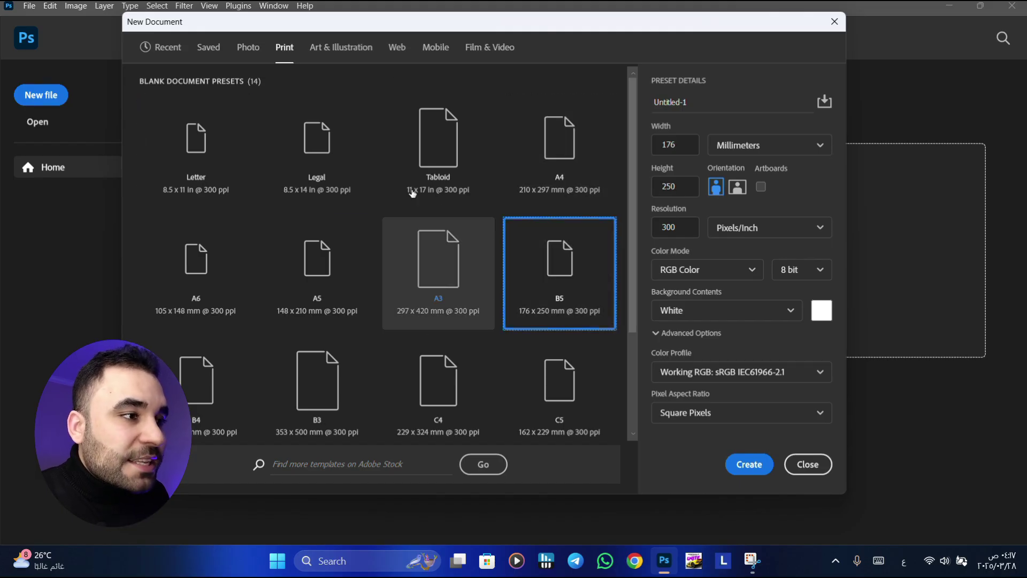
pyautogui.click(160, 47)
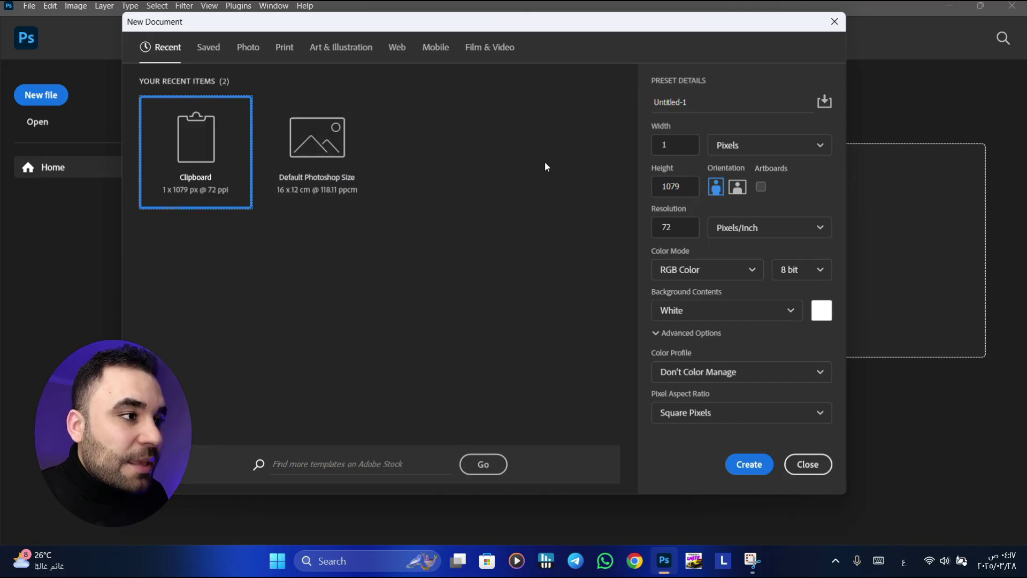
# - Set the document width and height to 1080, keeping pixels as the unit
pyautogui.click(677, 144)
pyautogui.write('1080')
pyautogui.press('Tab')
pyautogui.write('1080')
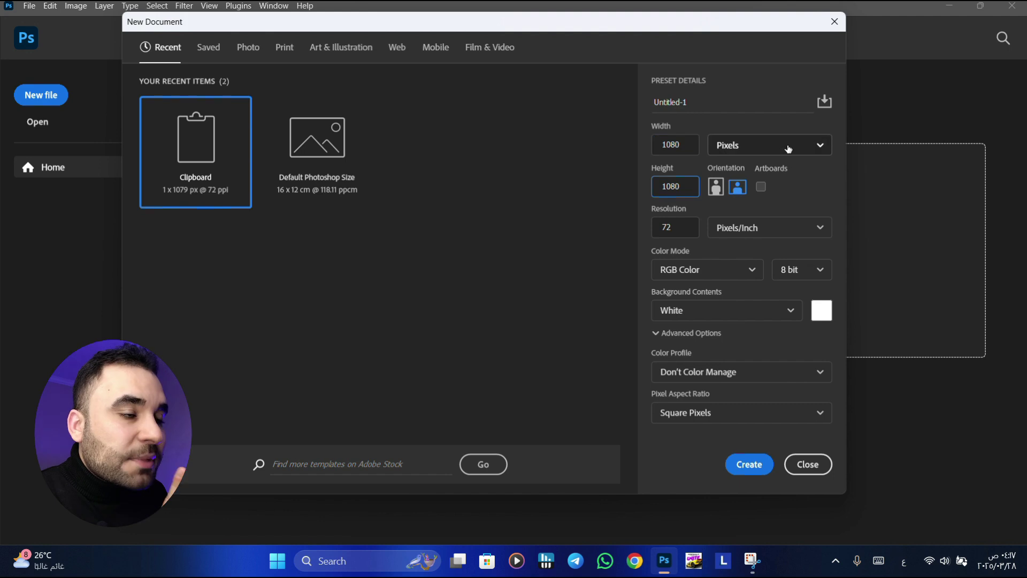
pyautogui.click(819, 144)
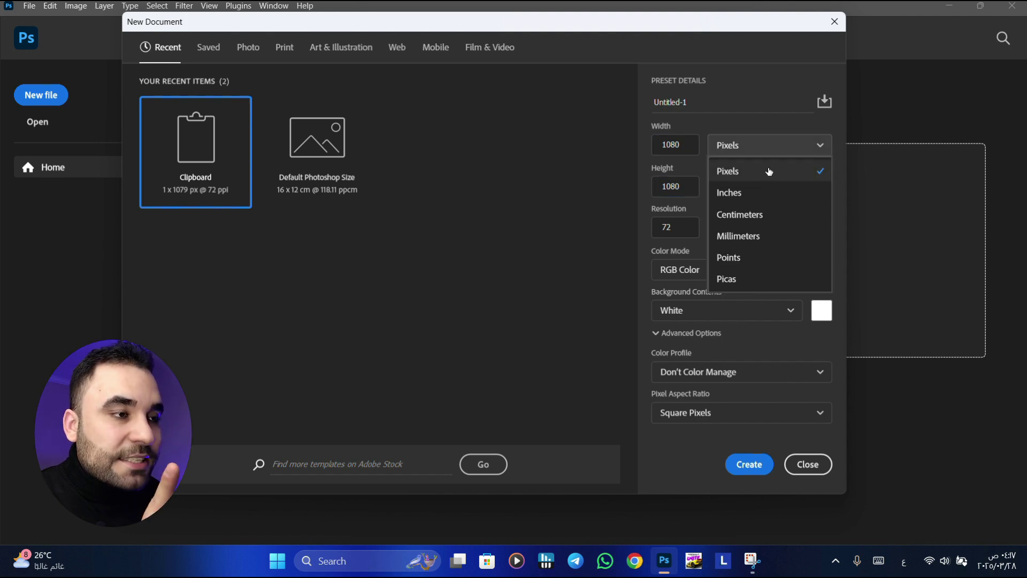
pyautogui.click(770, 170)
pyautogui.click(759, 154)
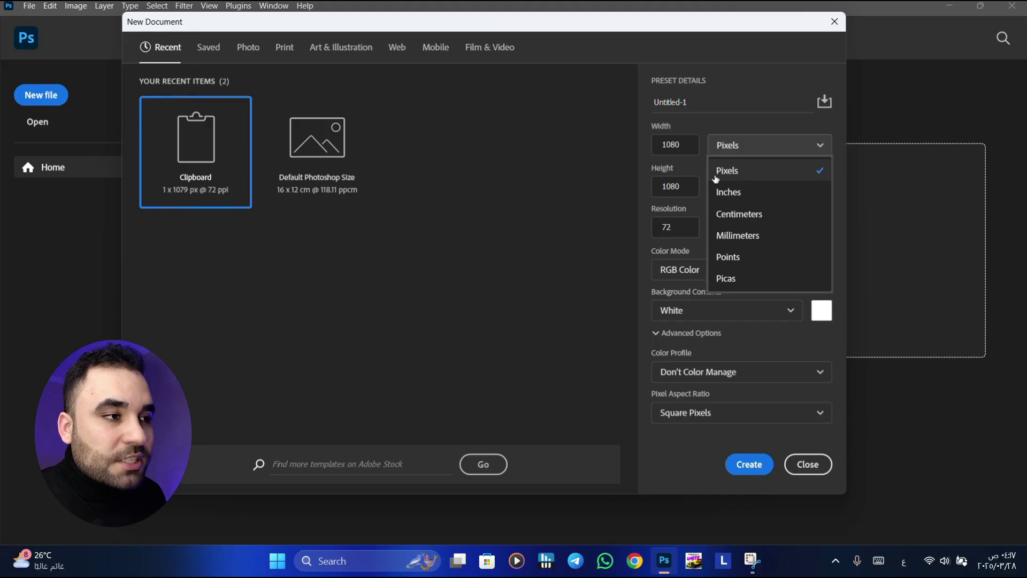
pyautogui.click(773, 177)
# - Switch the size units to Millimeters, making the square 381 × 381 mm
pyautogui.click(762, 148)
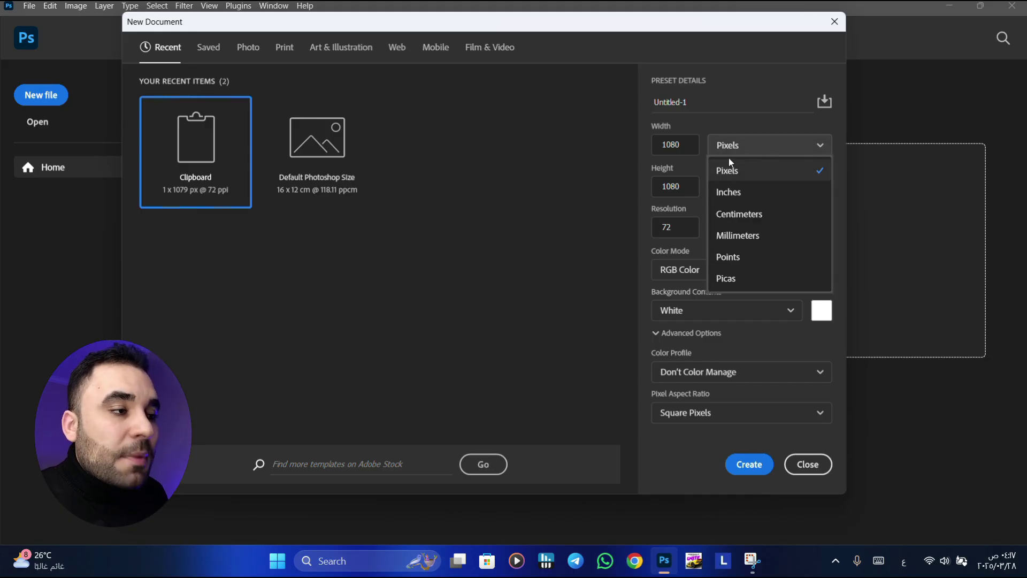
pyautogui.click(776, 213)
pyautogui.click(775, 146)
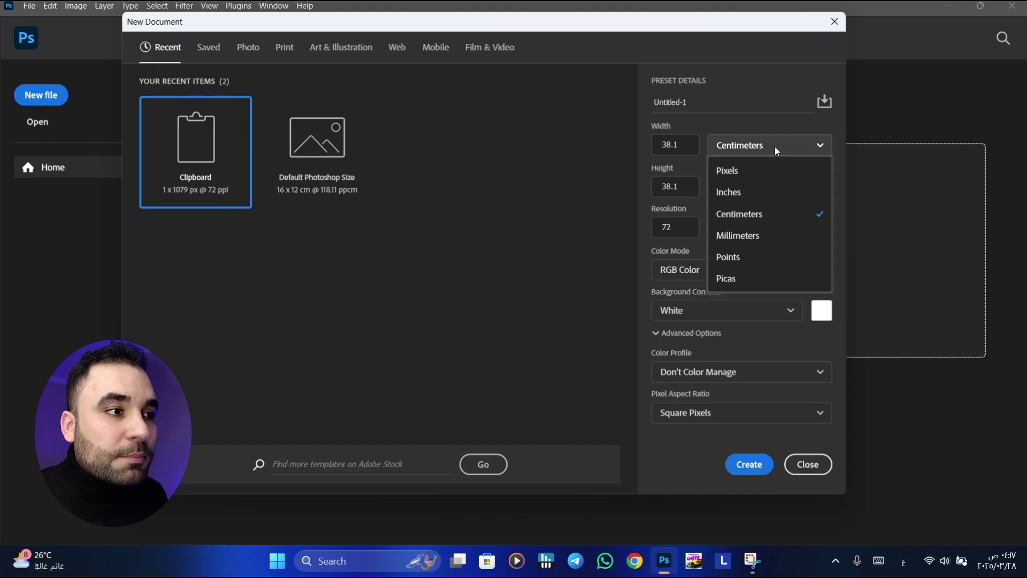
pyautogui.click(760, 236)
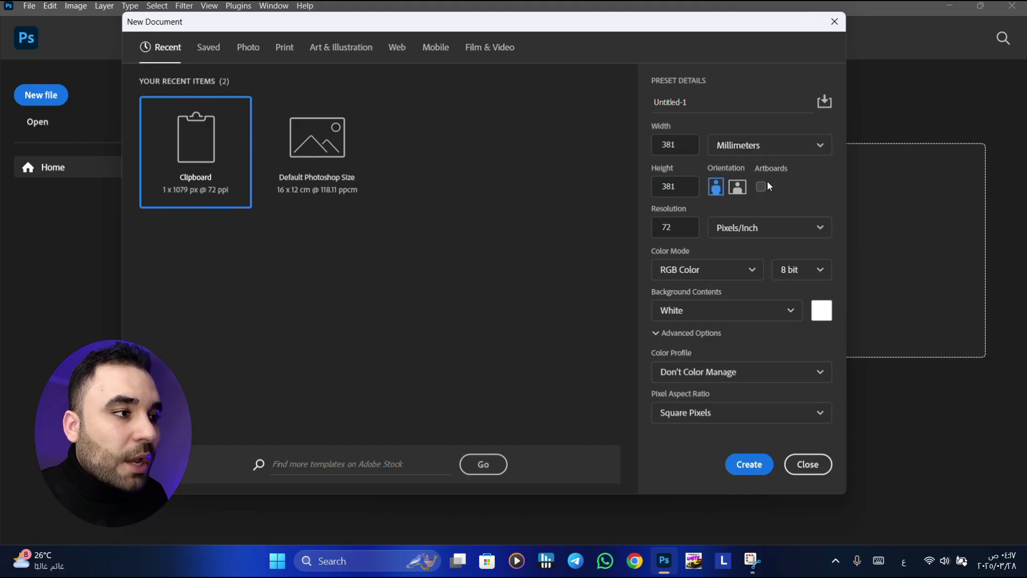
pyautogui.click(674, 227)
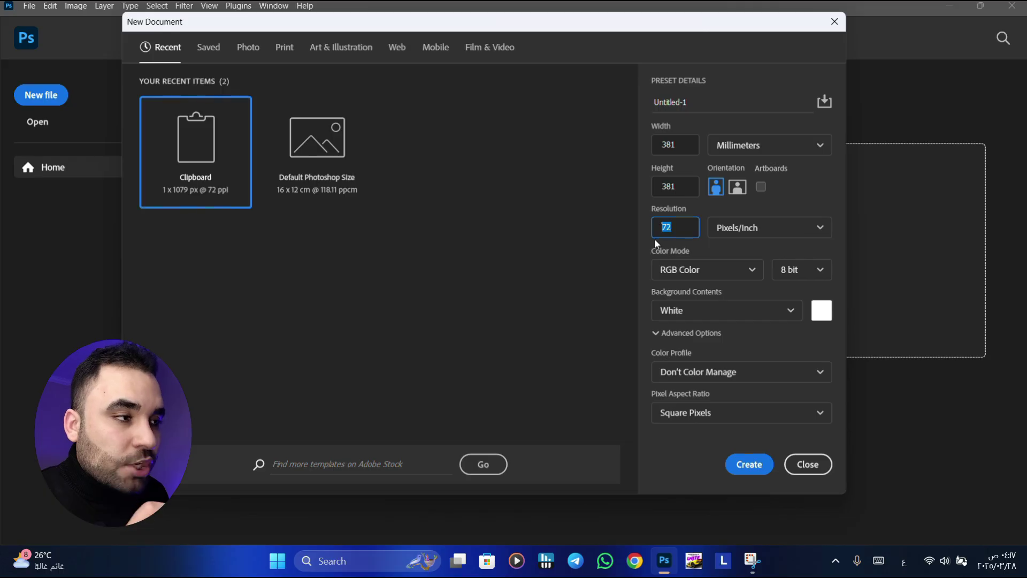
pyautogui.click(686, 233)
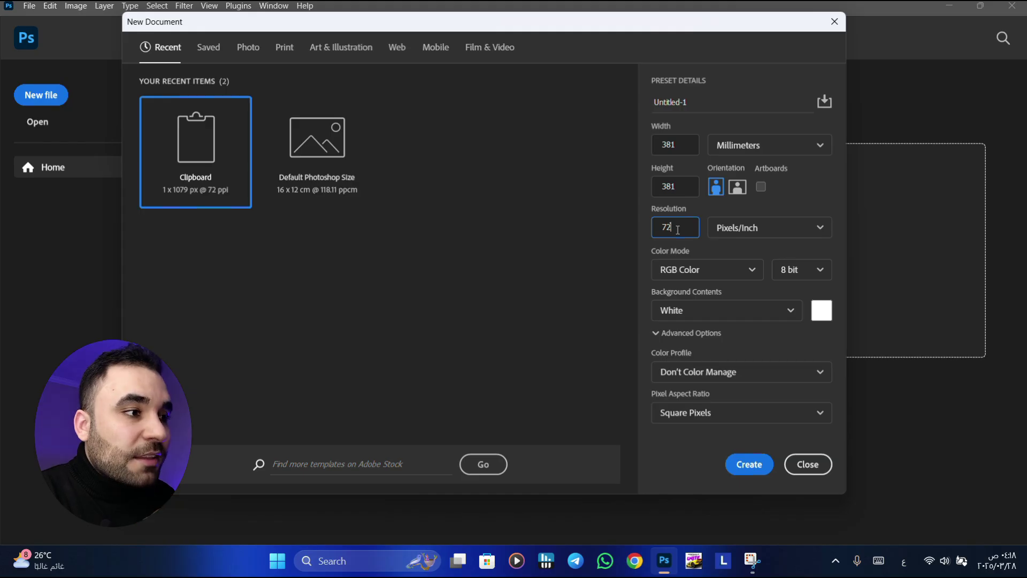
# - Replace the 72 ppi resolution with 300 pixels per inch after a mistyped first attempt
pyautogui.press('BackSpace')
pyautogui.press('BackSpace')
pyautogui.write('150')
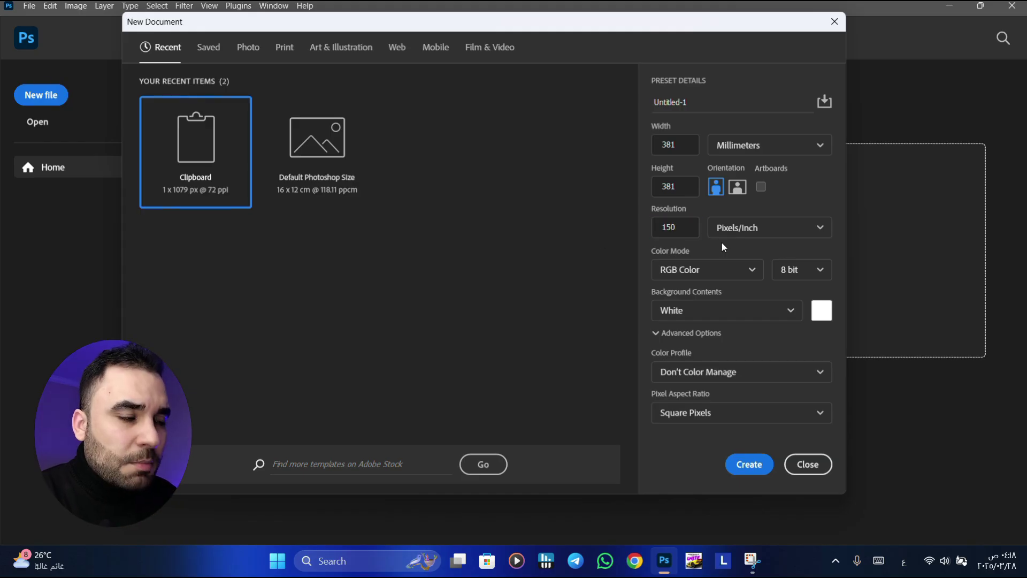
pyautogui.write('72')
pyautogui.click(828, 207)
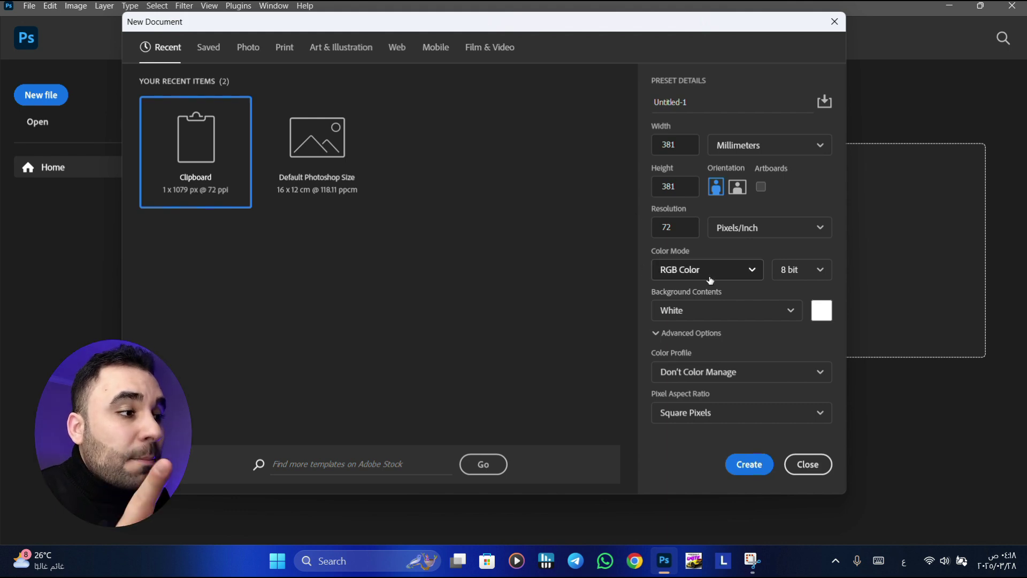
pyautogui.click(681, 229)
pyautogui.doubleClick(673, 228)
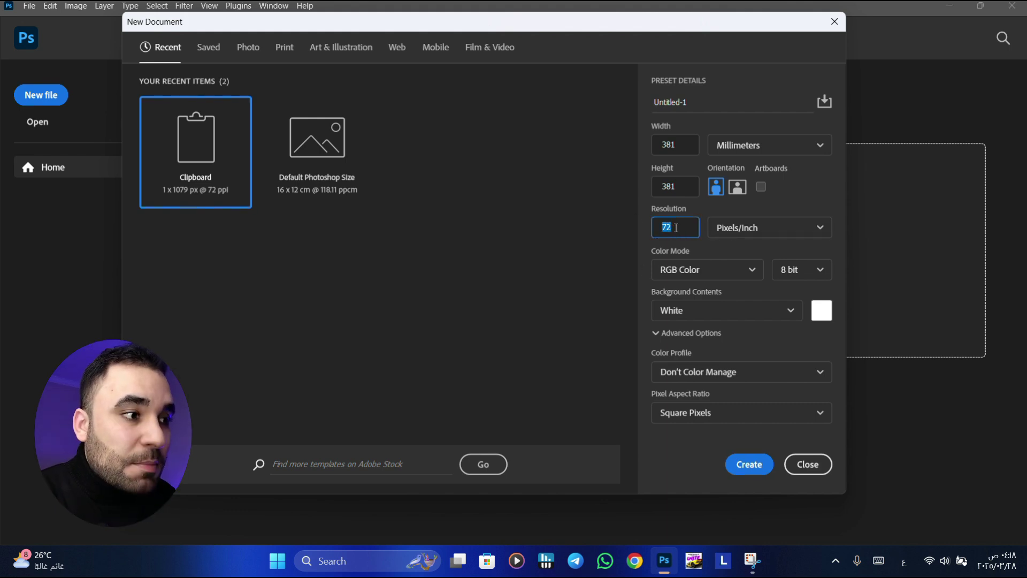
pyautogui.write('300')
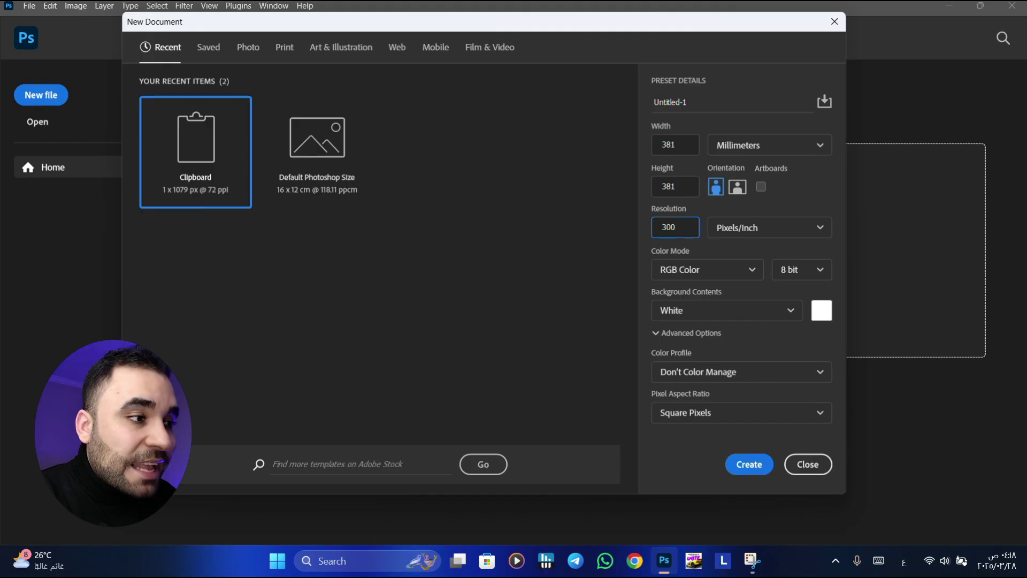
pyautogui.click(705, 246)
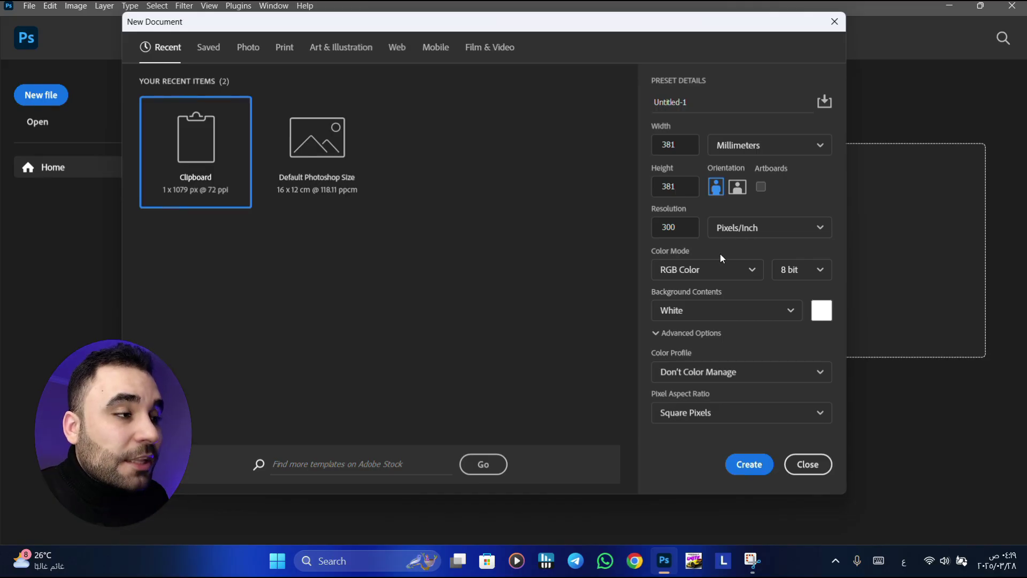
pyautogui.press('Tab')
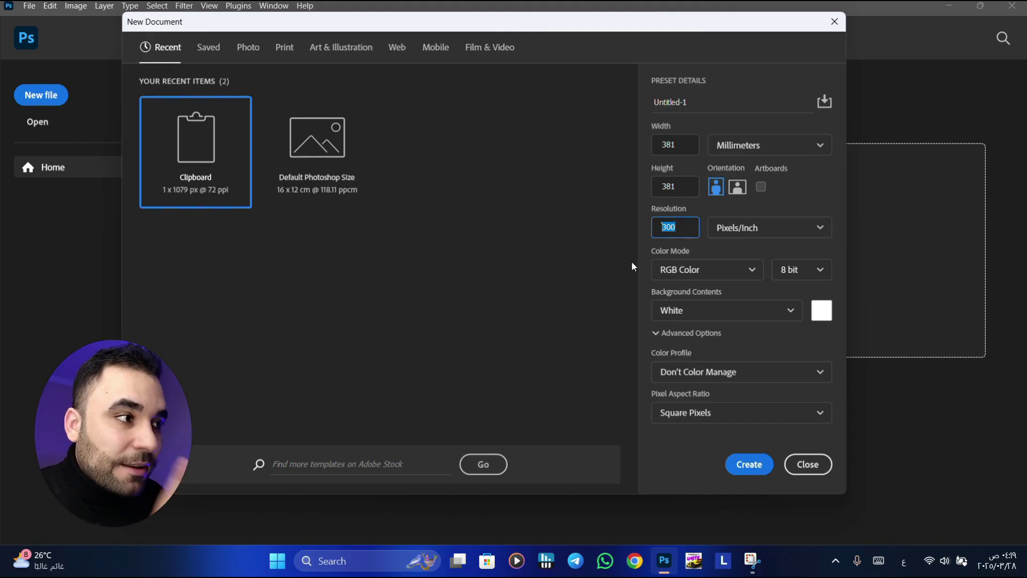
# - Set Color Mode to CMYK Color after toggling between RGB and CMYK
pyautogui.click(690, 263)
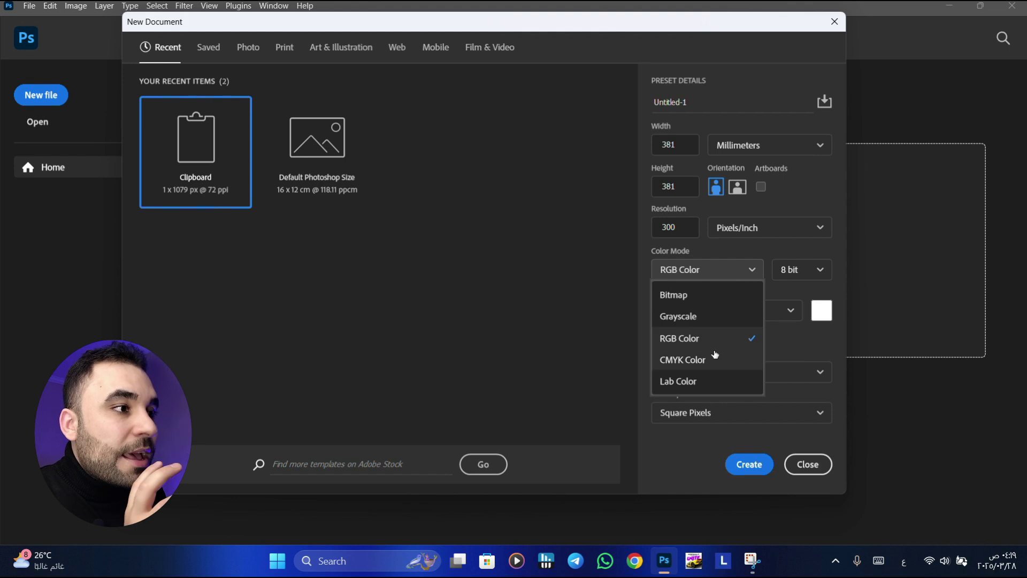
pyautogui.click(717, 254)
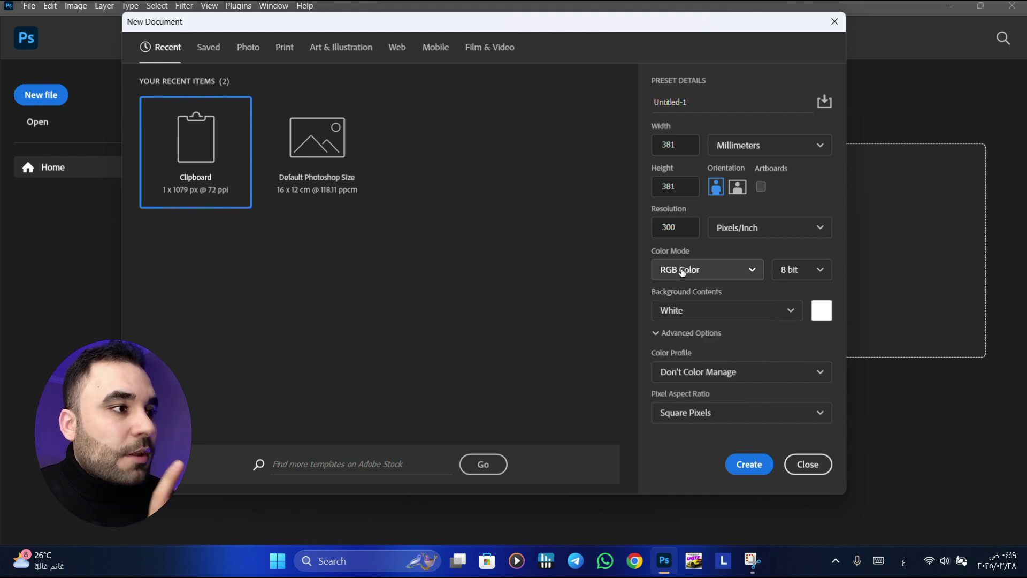
pyautogui.click(689, 271)
pyautogui.click(696, 358)
pyautogui.click(695, 269)
pyautogui.click(695, 336)
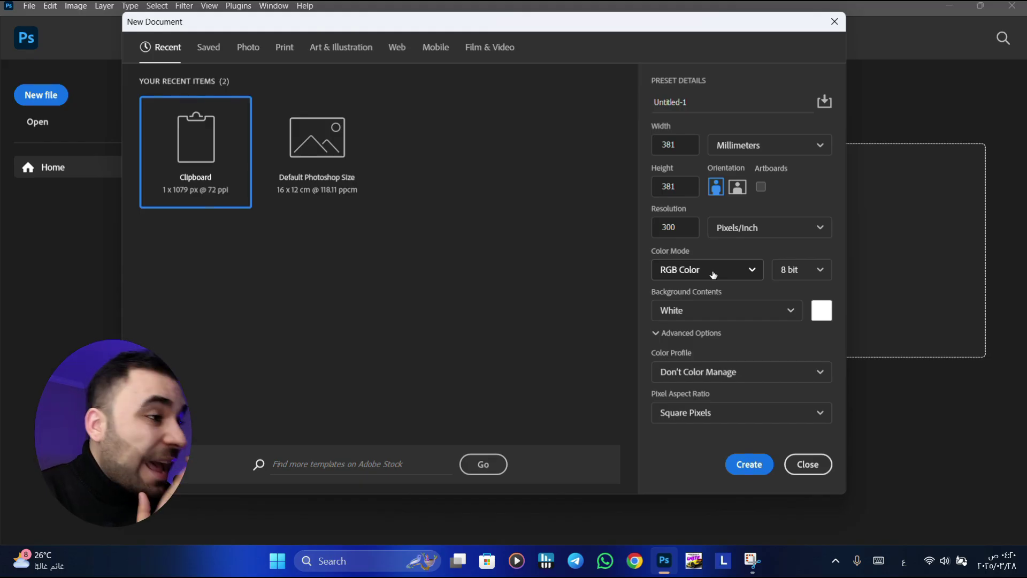
pyautogui.click(713, 275)
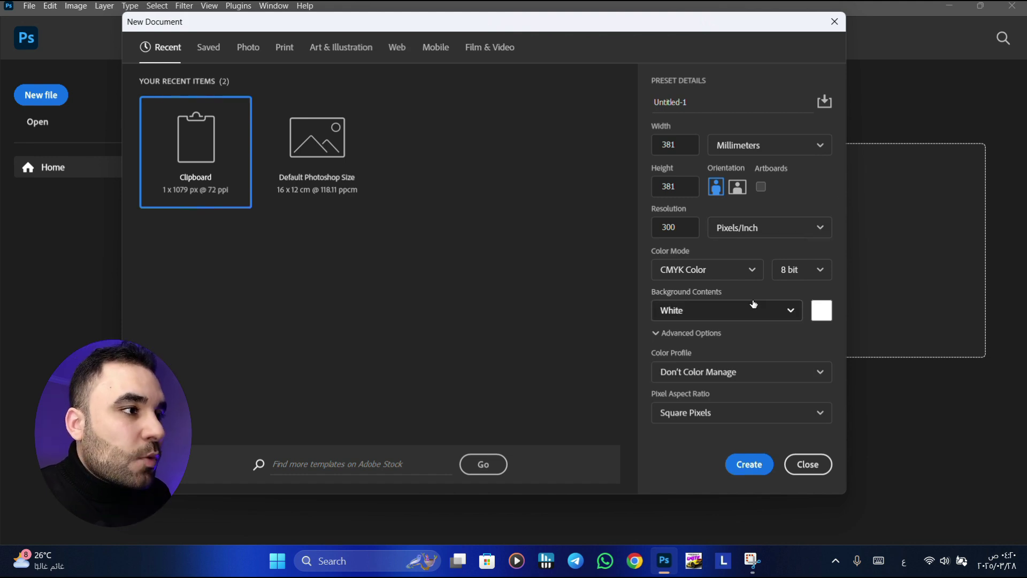
# - Try black and pink backgrounds, then keep the white Background Contents
pyautogui.click(724, 313)
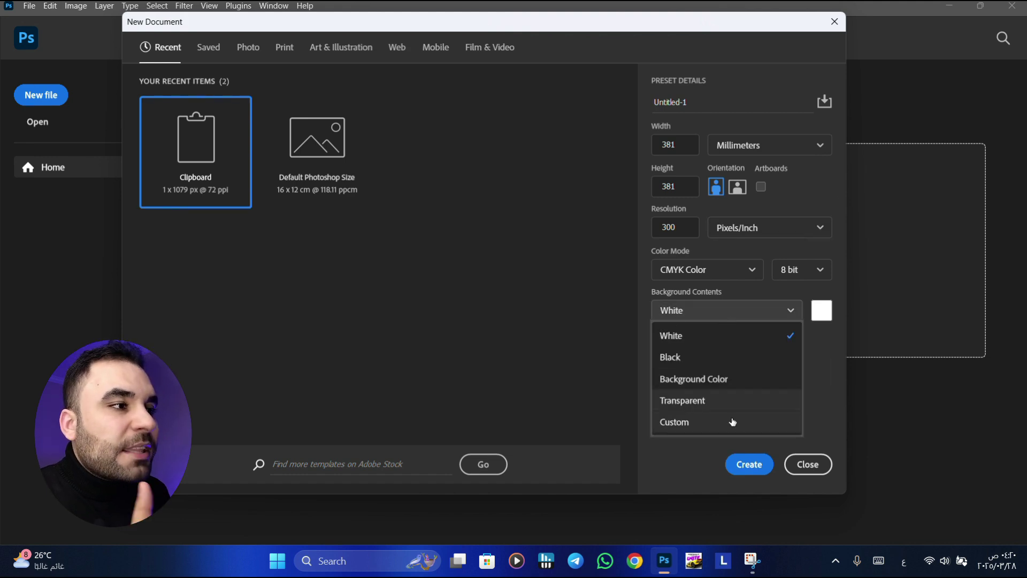
pyautogui.click(711, 357)
pyautogui.click(714, 310)
pyautogui.click(713, 335)
pyautogui.click(822, 310)
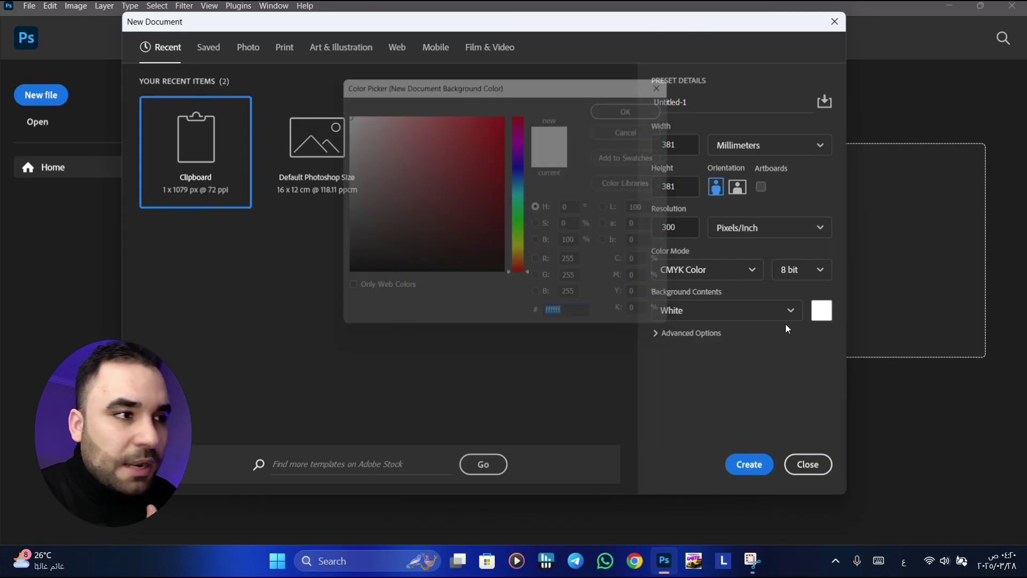
pyautogui.click(424, 183)
pyautogui.click(394, 142)
pyautogui.click(650, 127)
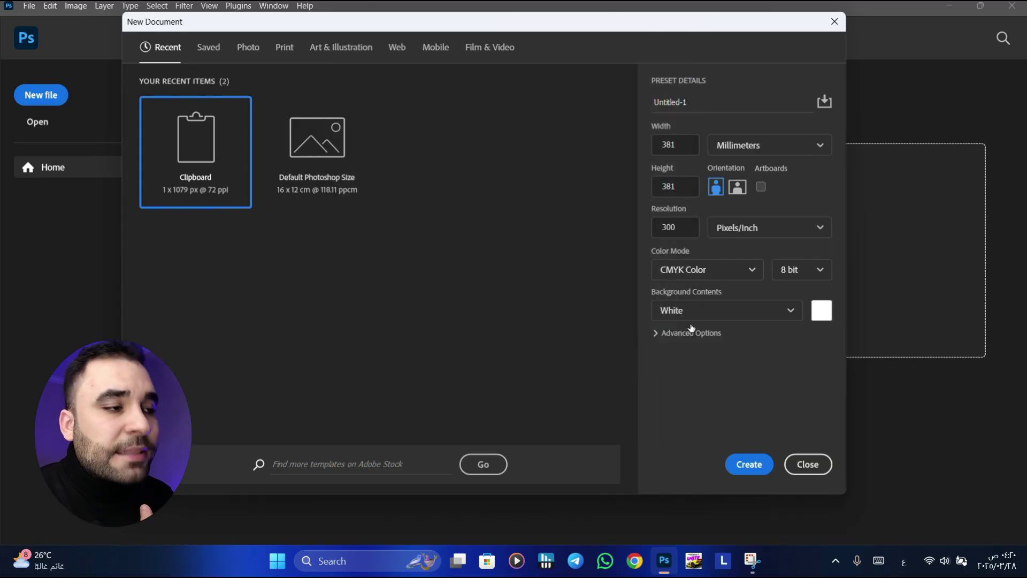
# - Expand Advanced Options and show the size in pixels, 4500 × 4500
pyautogui.click(692, 332)
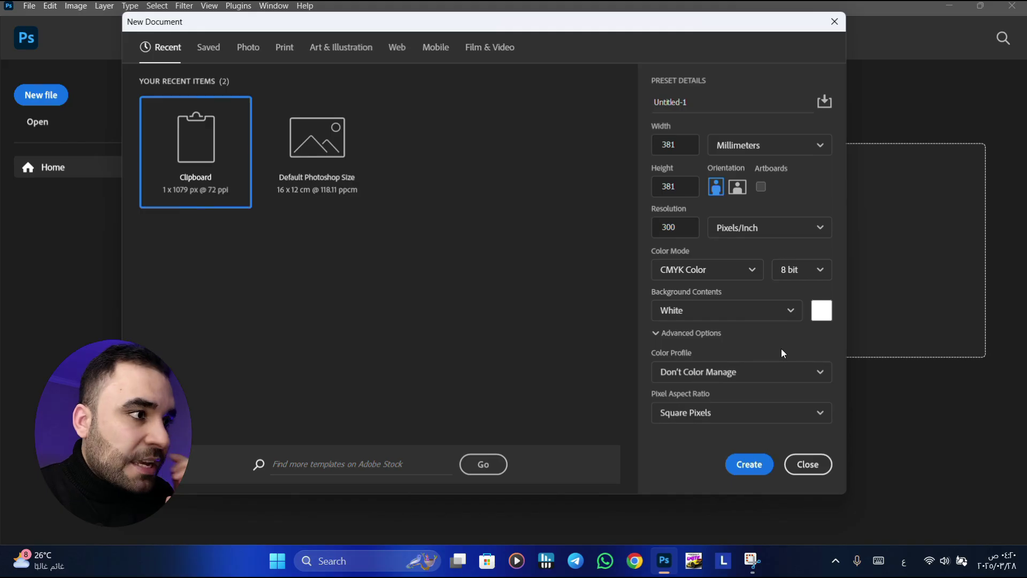
pyautogui.click(706, 269)
pyautogui.press('Escape')
# - Create the RGB document, then try the Move, Quick Selection and Crop tools
pyautogui.click(749, 464)
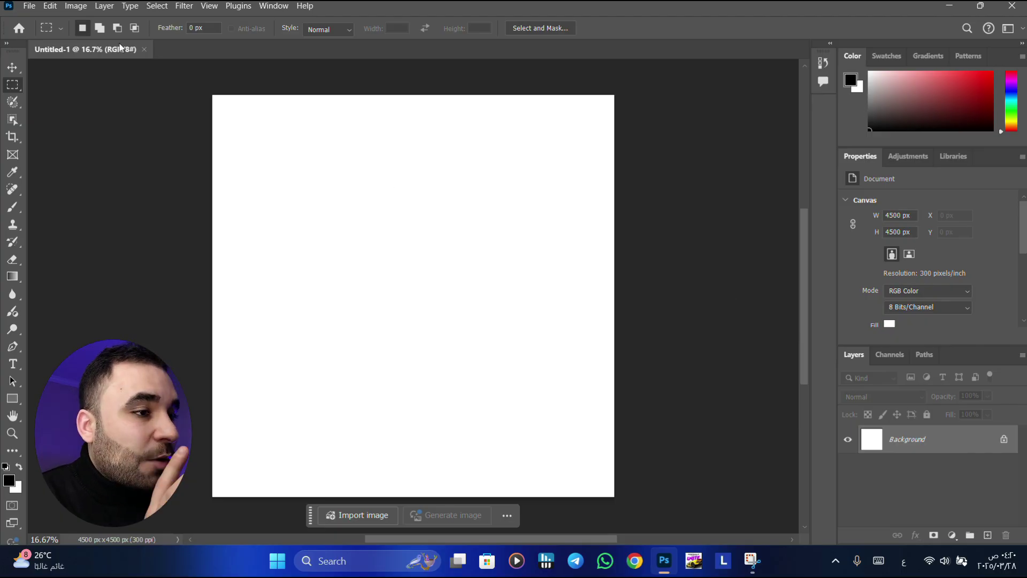
pyautogui.click(13, 67)
pyautogui.click(12, 101)
pyautogui.click(12, 136)
# - Try the Eyedropper, Spot Healing and Clone Stamp tools, and narrow the side panels
pyautogui.click(12, 172)
pyautogui.click(12, 190)
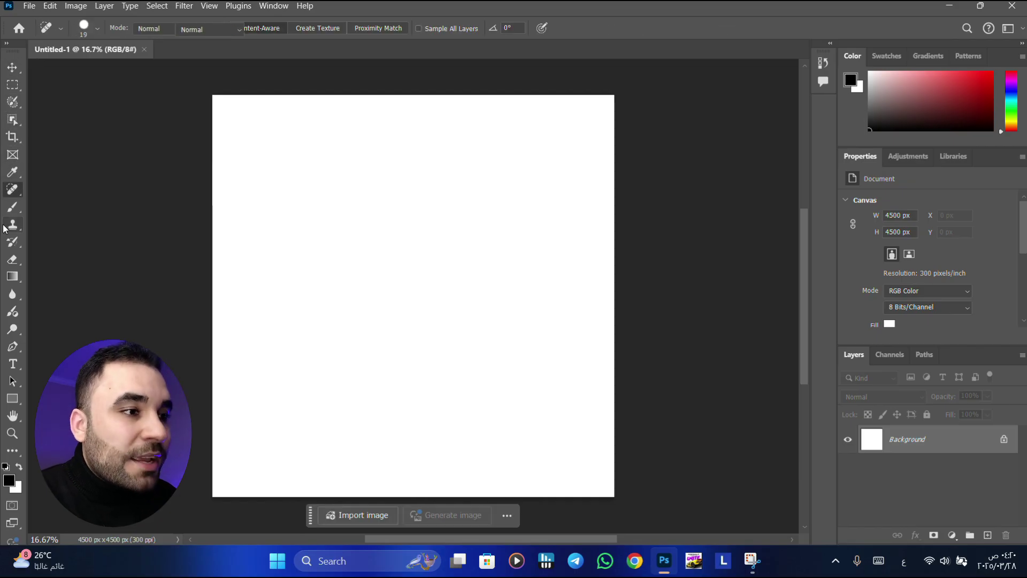
pyautogui.click(12, 224)
pyautogui.moveTo(907, 142); pyautogui.dragTo(906, 145)
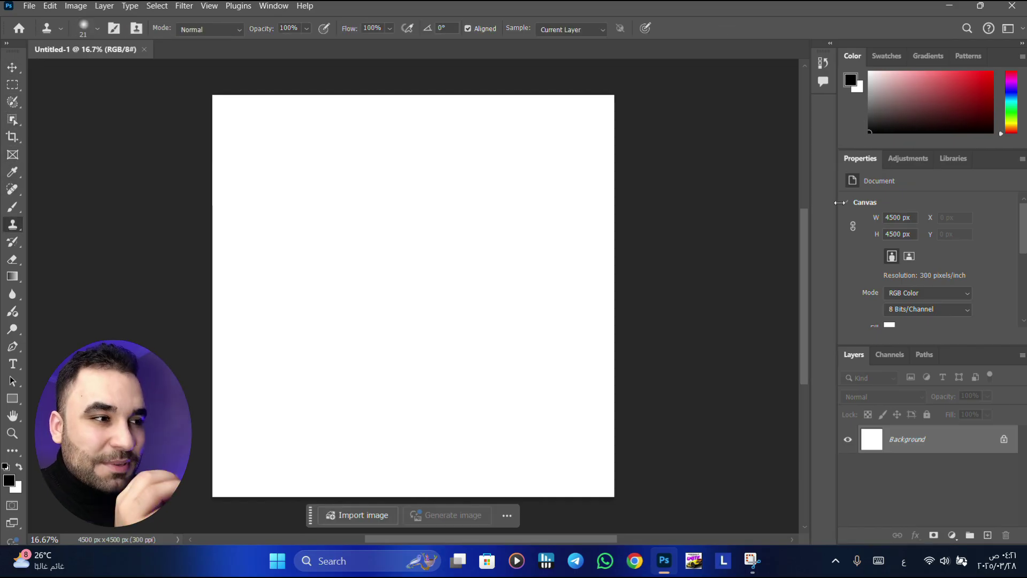
pyautogui.moveTo(836, 201); pyautogui.dragTo(868, 204)
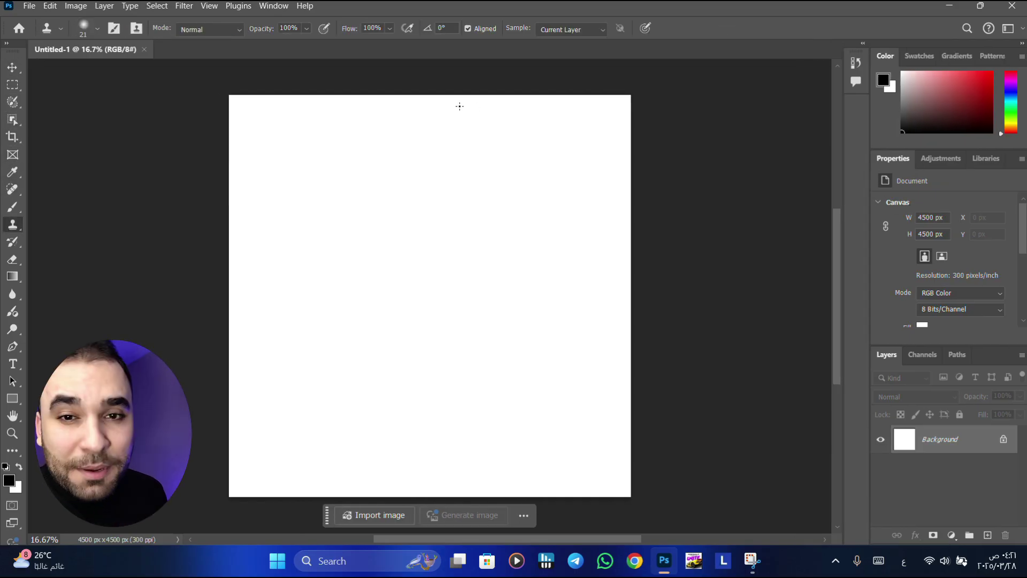